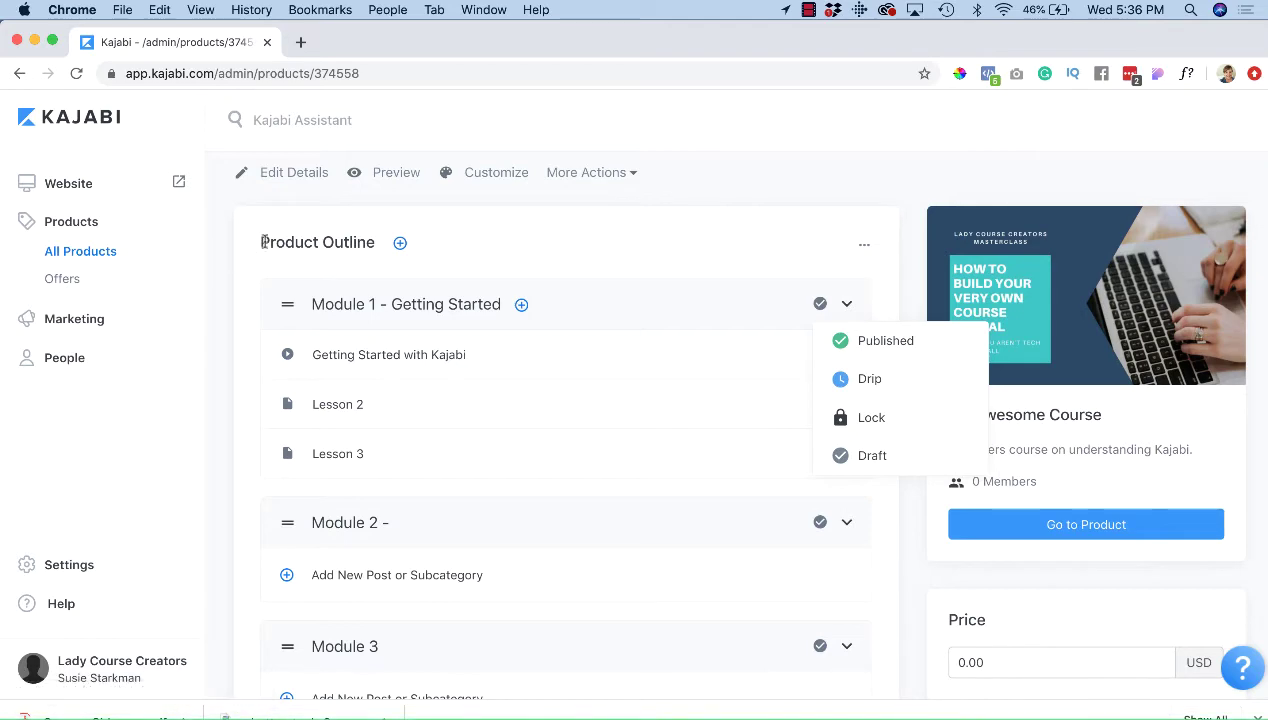
- Set the status of Module 1 - Getting Started to Published
drag(316, 243, 250, 243)
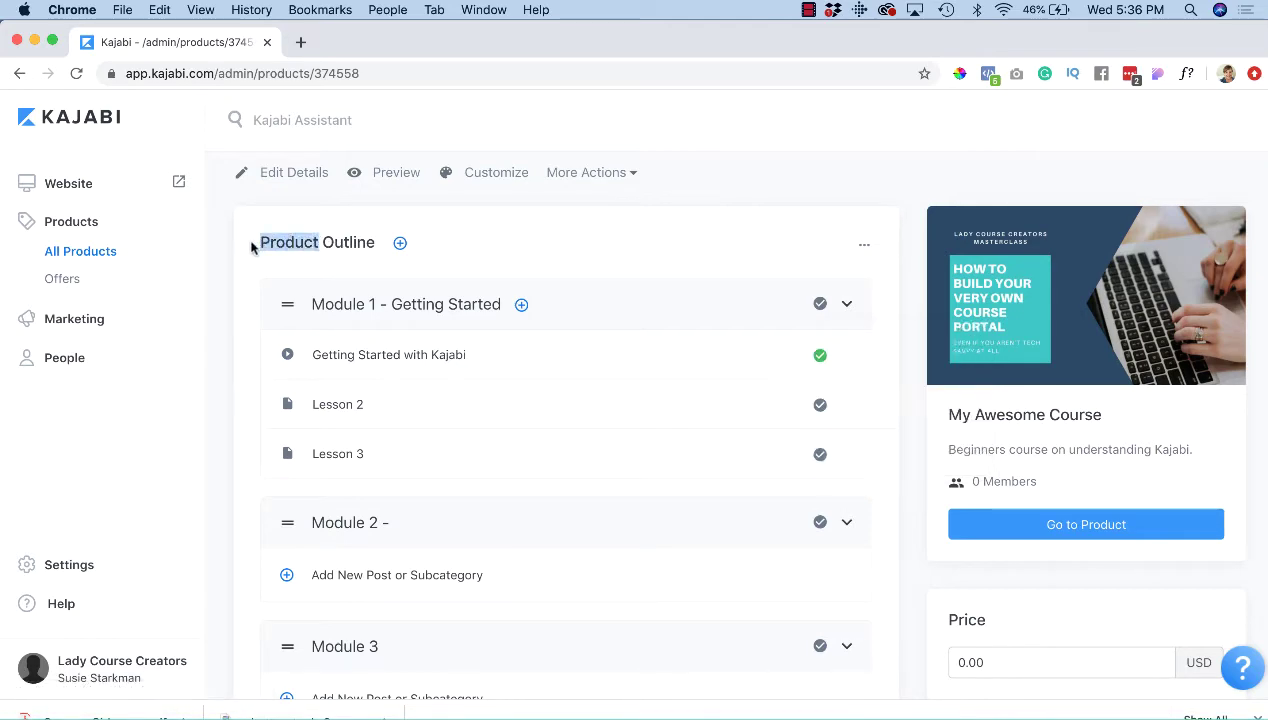
click(820, 305)
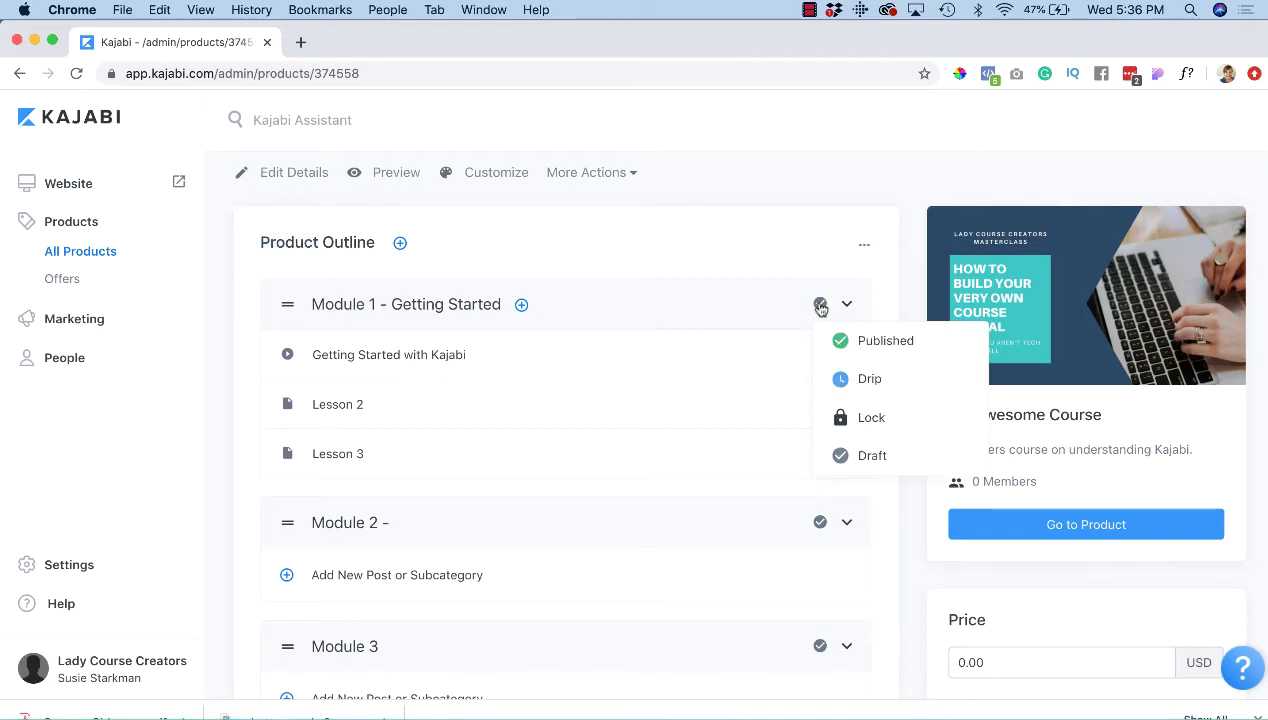
click(886, 342)
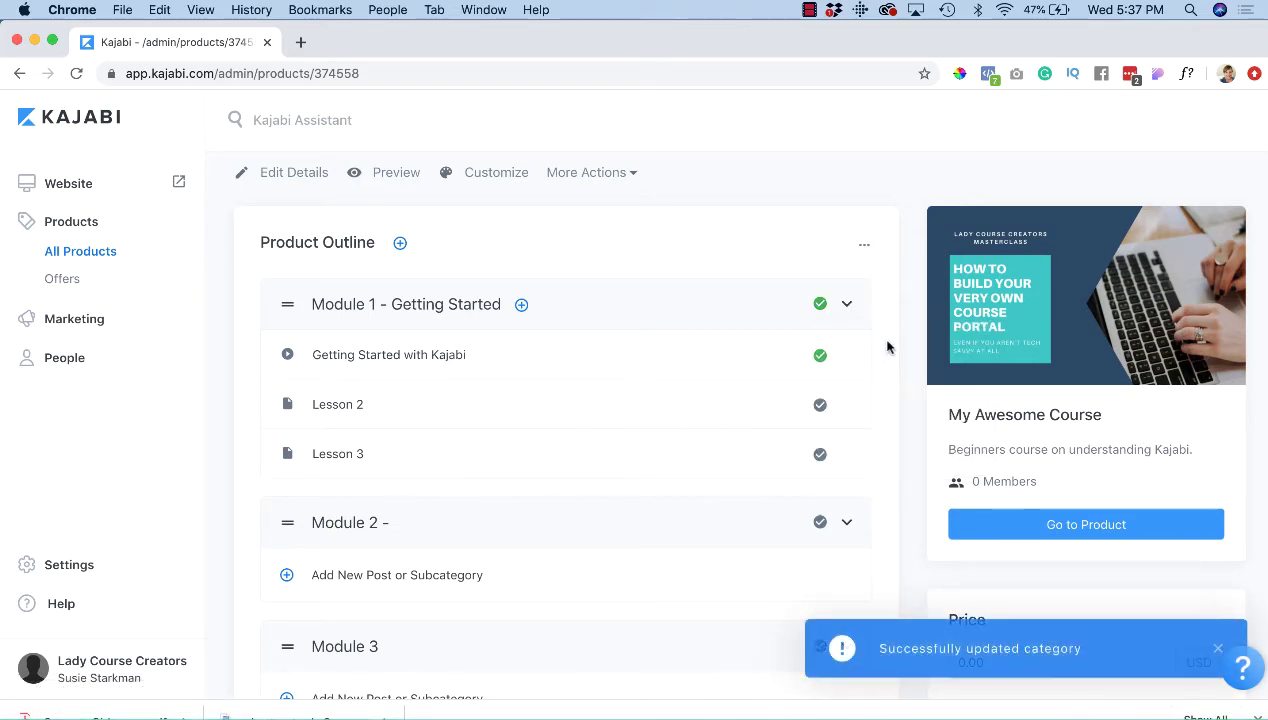
click(820, 304)
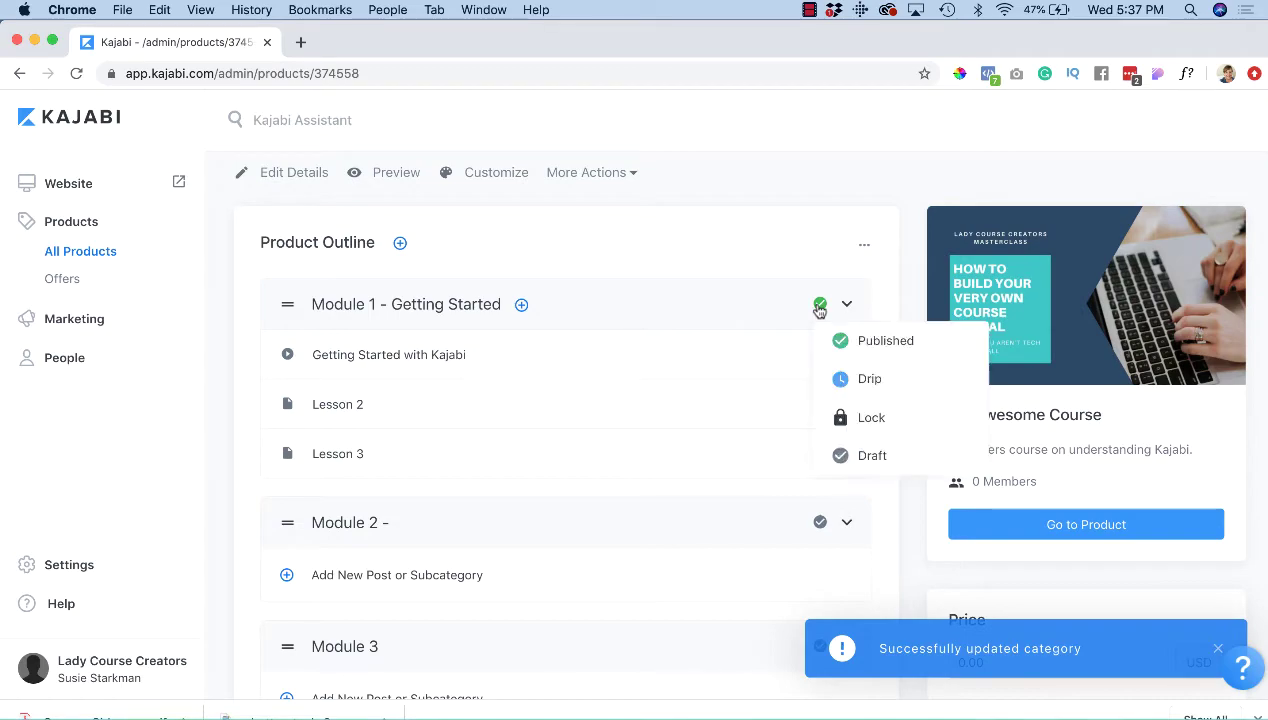
click(852, 380)
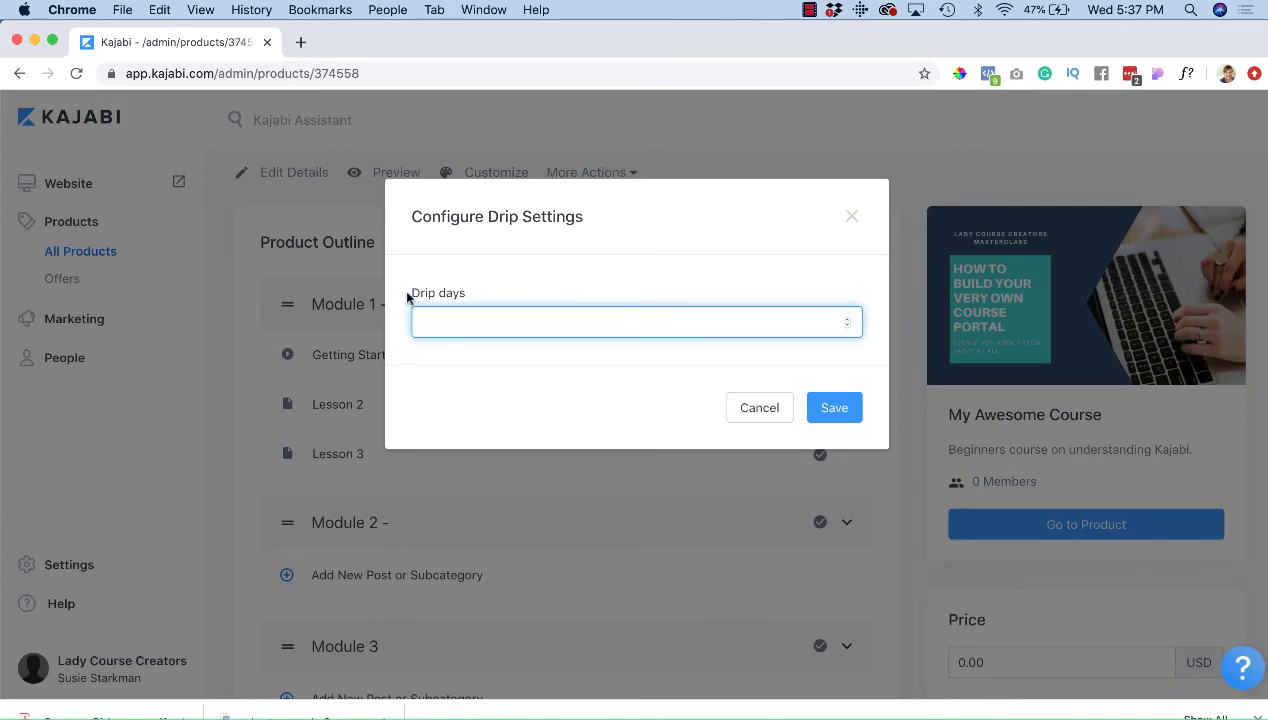
click(752, 407)
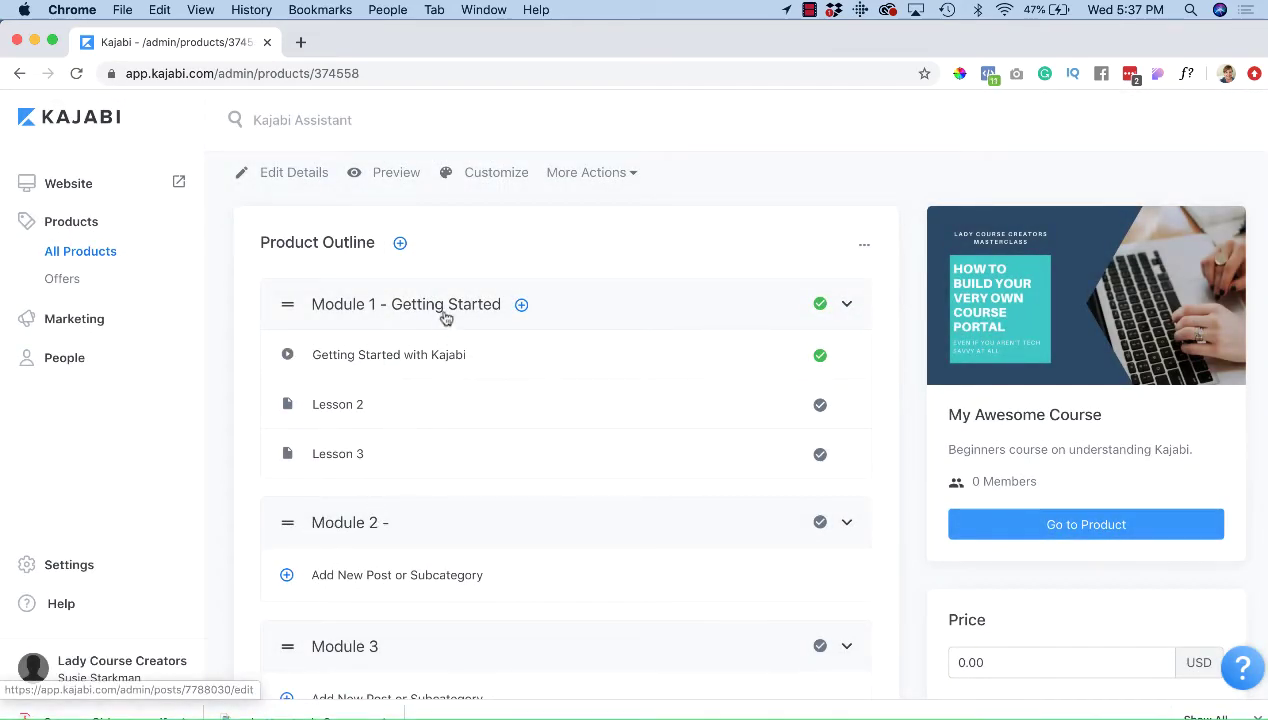
- Set Module 2 to drip after 7 days and save its drip settings
scroll(430, 532, down, 2)
scroll(420, 576, down, 3)
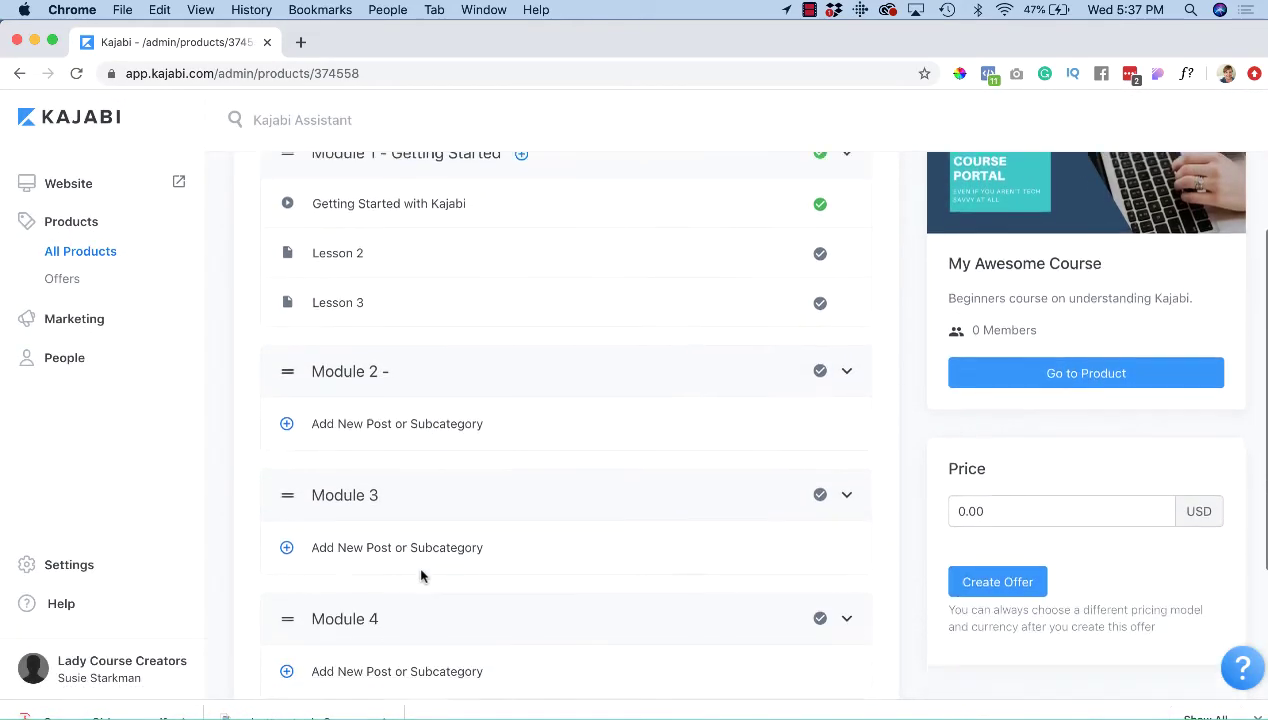
scroll(411, 600, down, 2)
scroll(411, 600, up, 1)
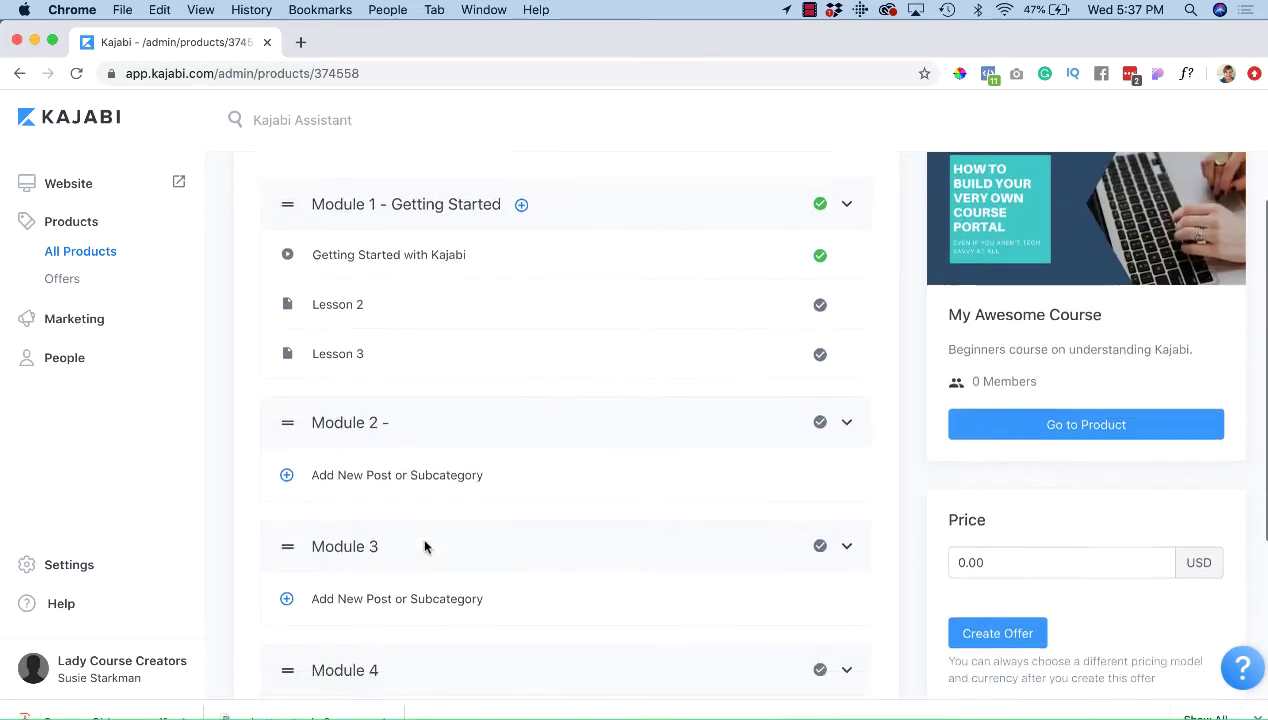
scroll(424, 546, down, 3)
scroll(425, 543, up, 5)
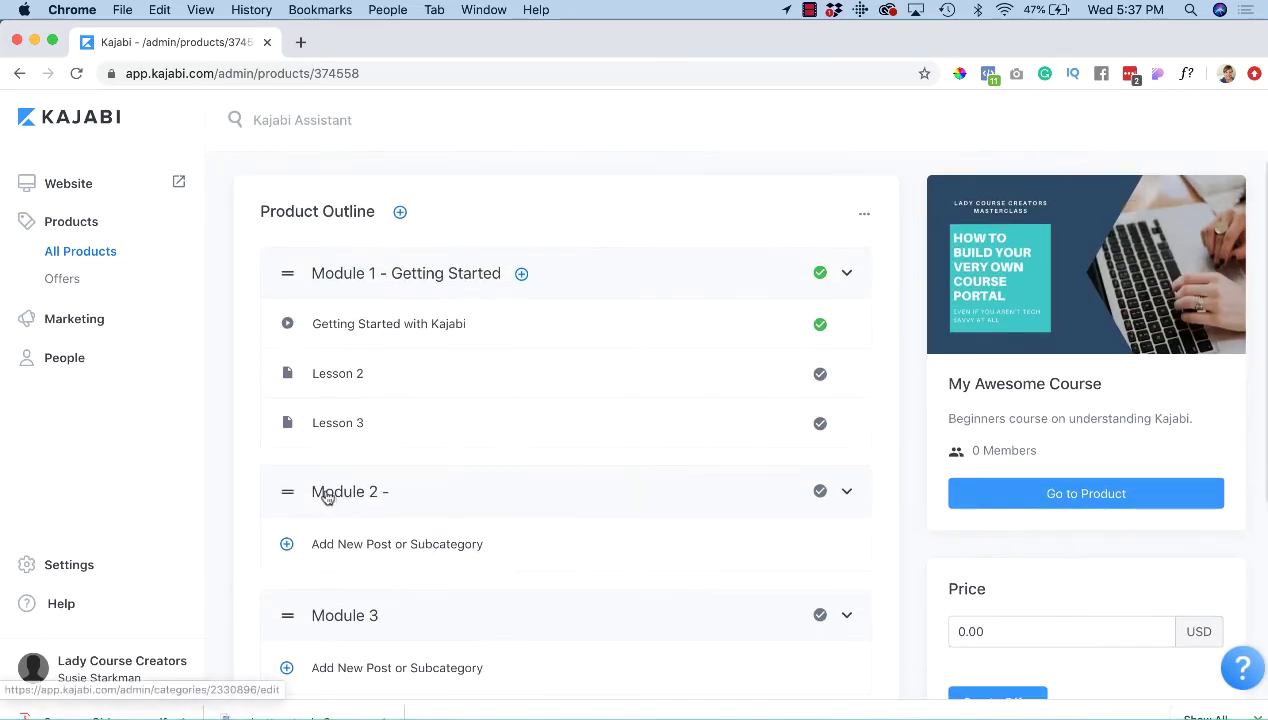
click(820, 492)
scroll(830, 498, down, 2)
click(867, 494)
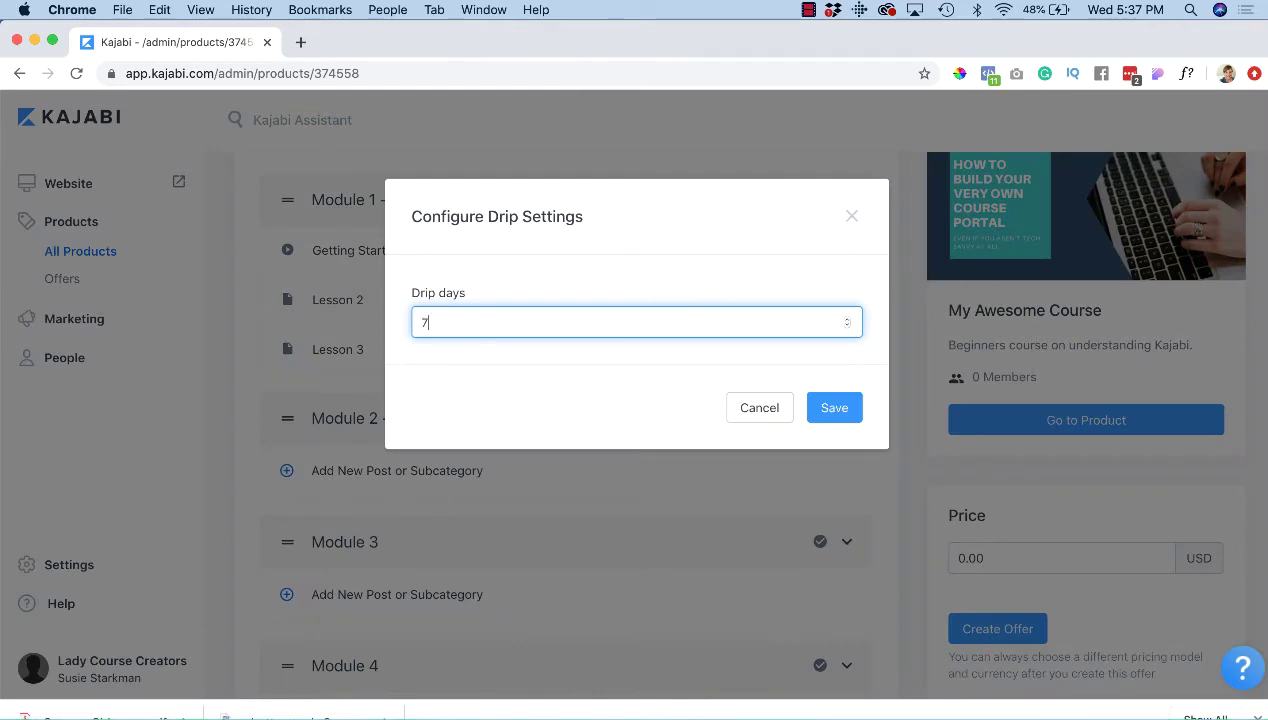
click(838, 408)
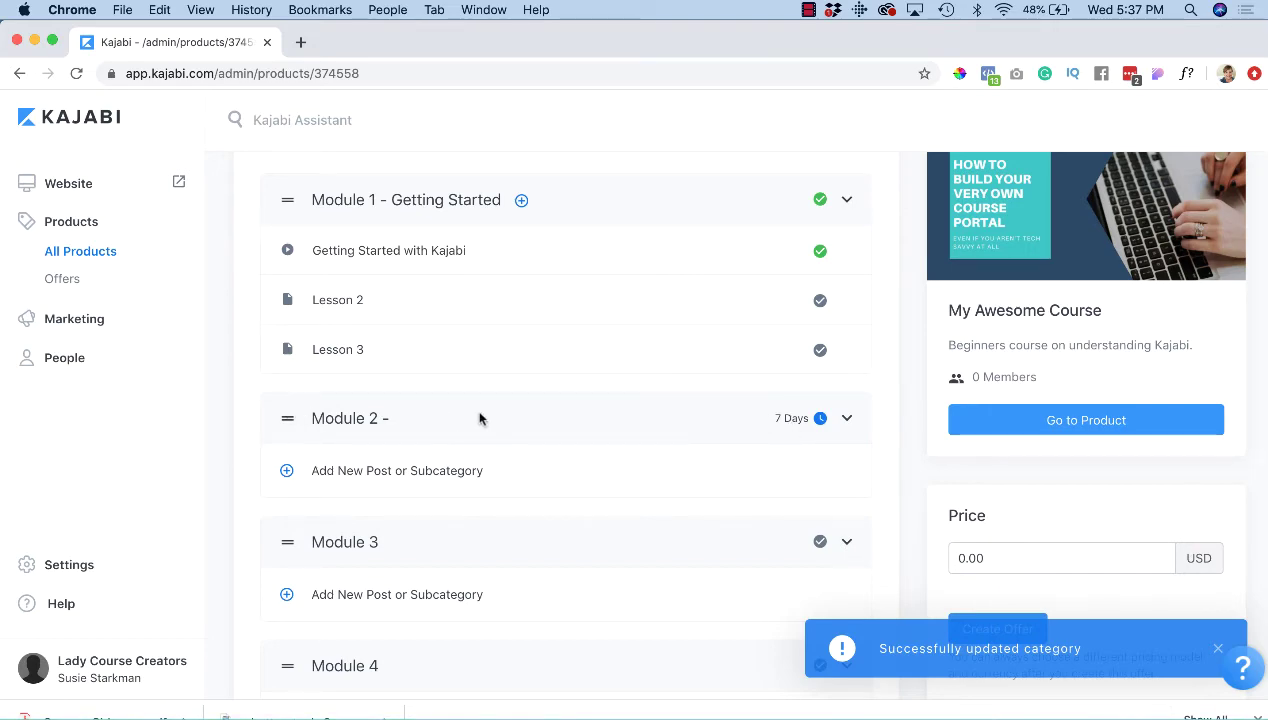
- Set Module 3 to drip after 14 days and save its drip settings
scroll(480, 417, down, 2)
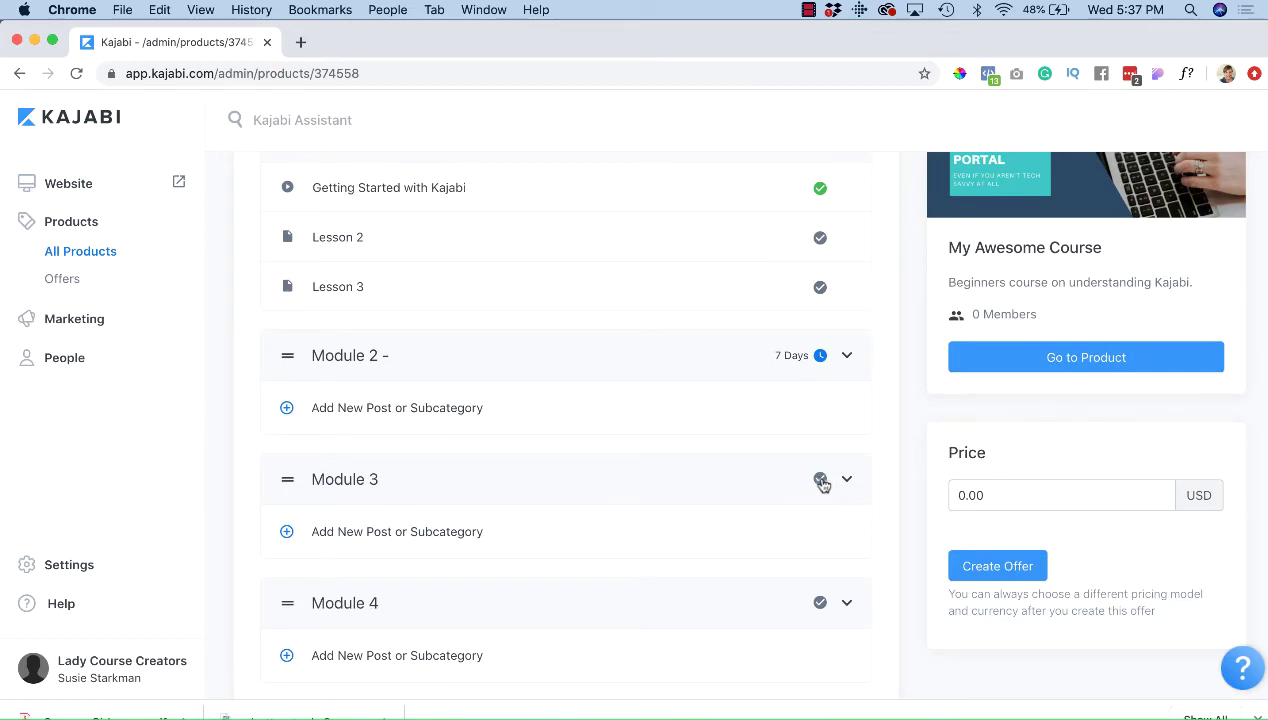
click(822, 481)
click(843, 550)
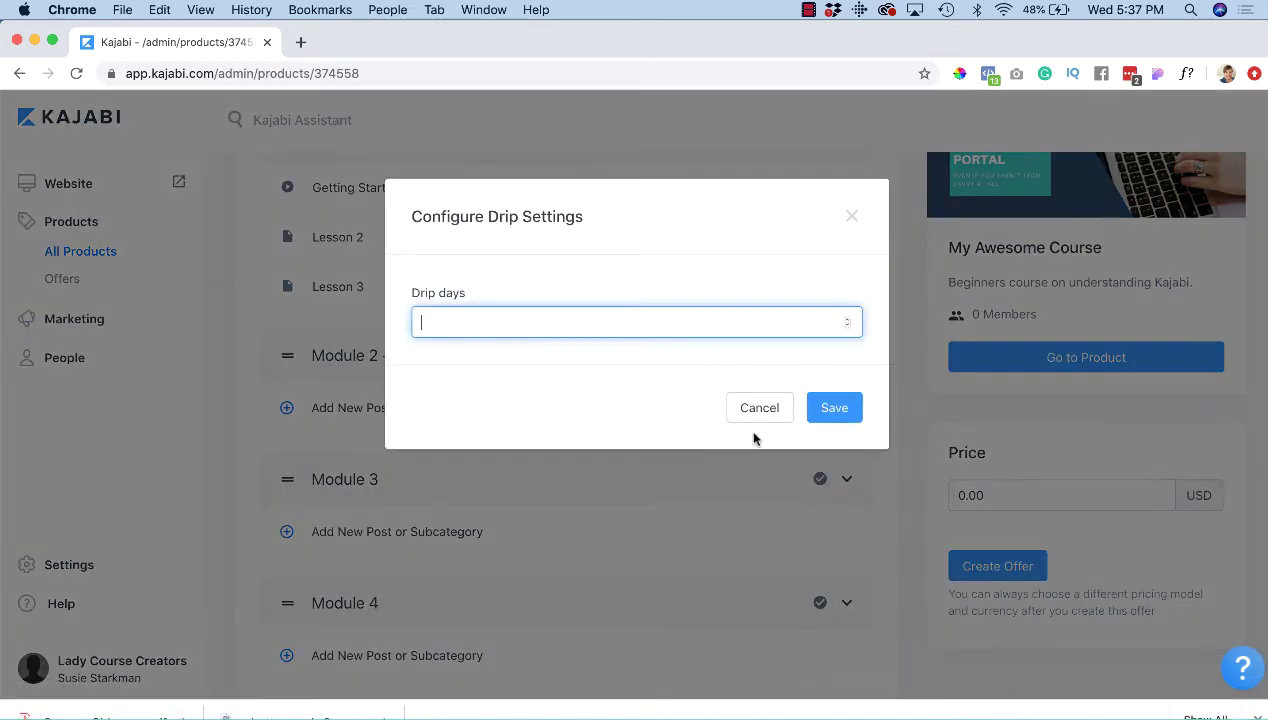
text(14)
click(834, 407)
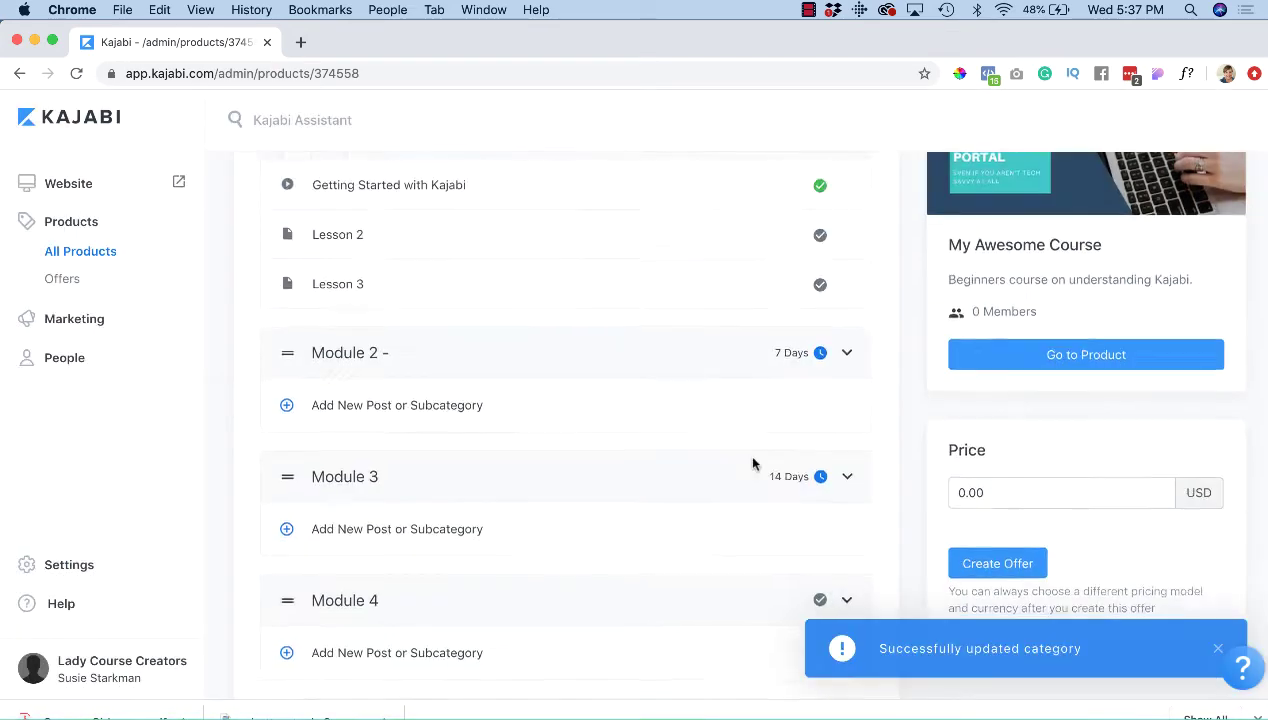
- Set Module 4 to drip after 21 days and save its drip settings
scroll(760, 455, down, 4)
click(820, 462)
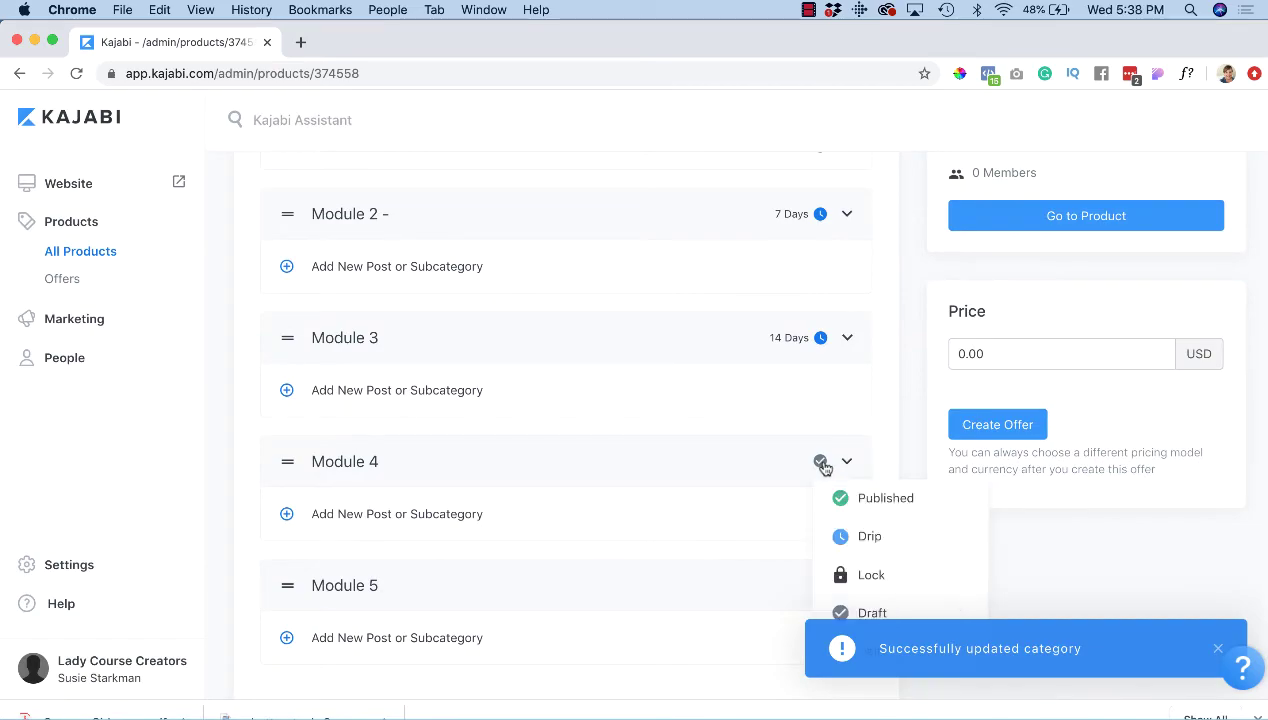
click(852, 538)
click(487, 318)
text(21)
click(828, 406)
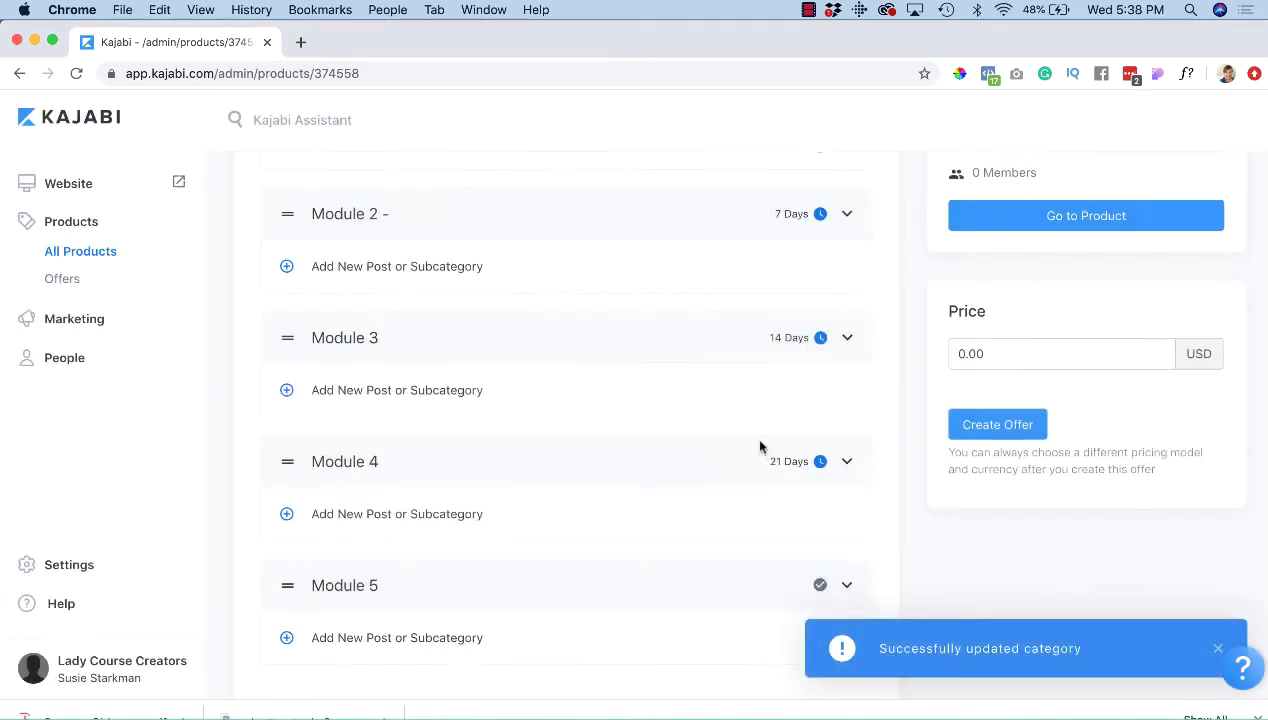
- Review the status options of Module 1 and the drip schedule of the modules below it in the product outline
scroll(760, 447, up, 3)
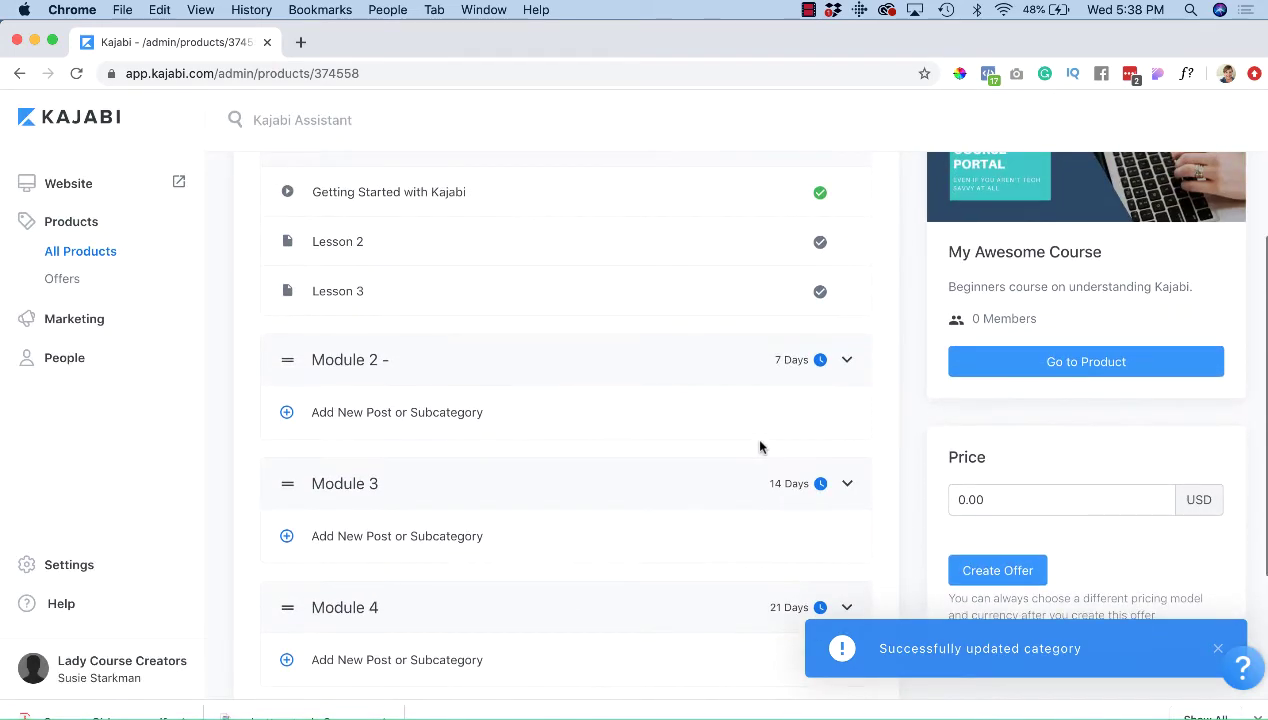
scroll(760, 447, up, 2)
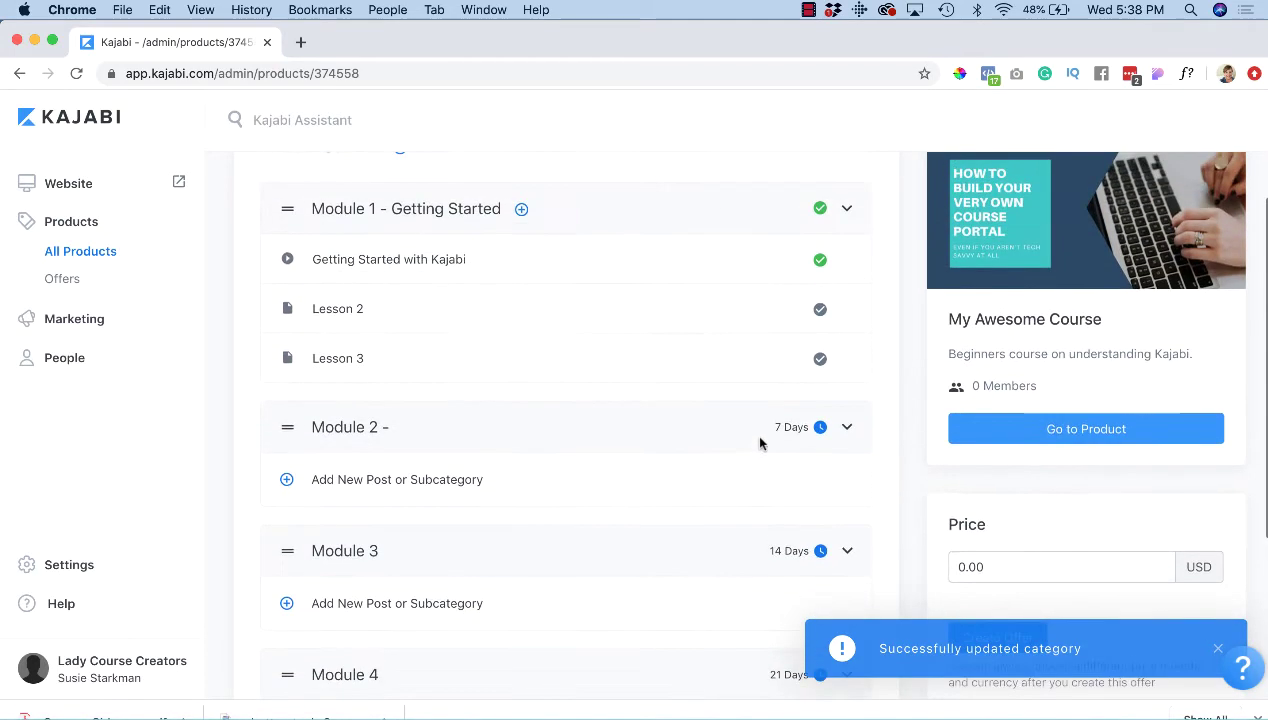
click(820, 212)
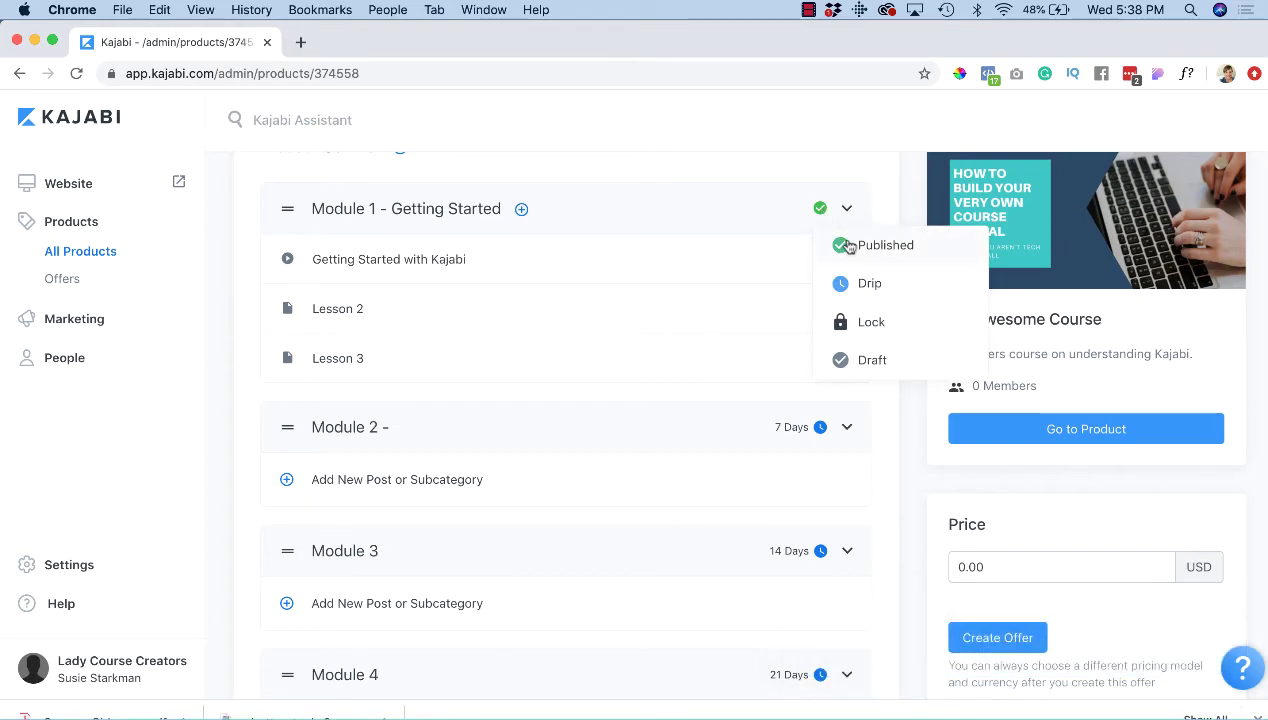
click(786, 222)
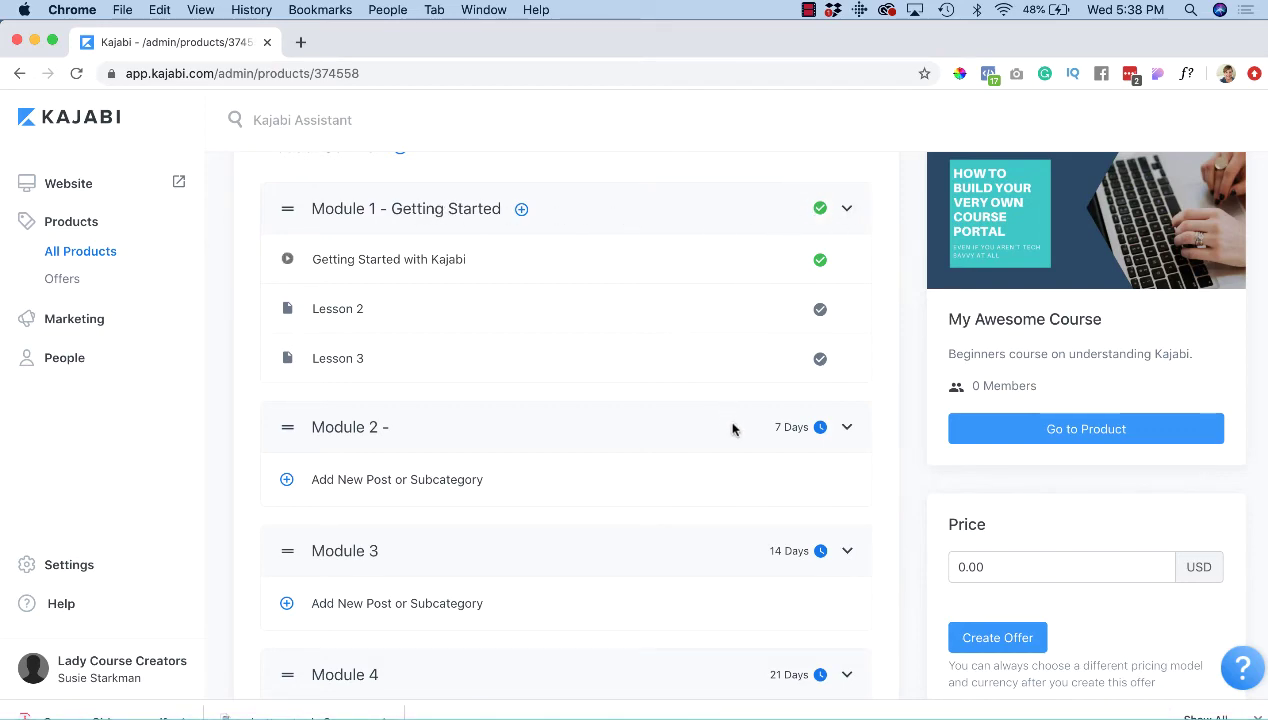
scroll(730, 422, down, 2)
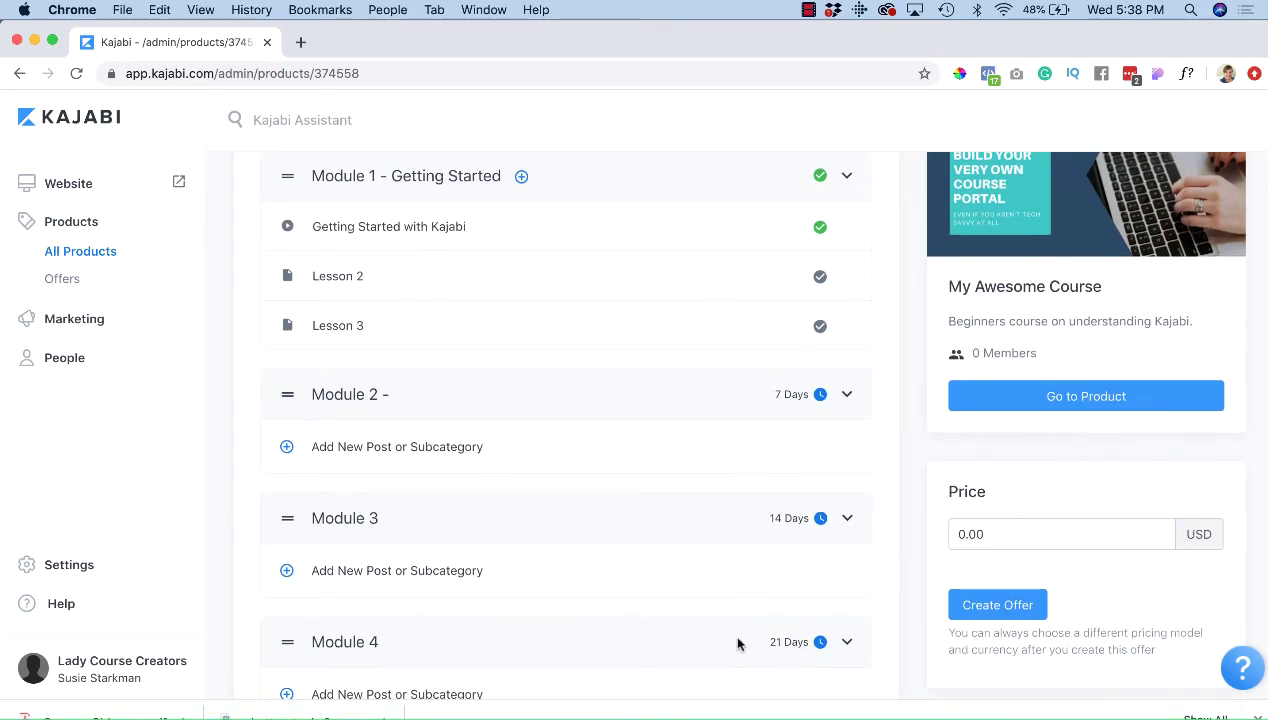
scroll(737, 641, down, 3)
scroll(737, 641, up, 6)
scroll(737, 641, up, 2)
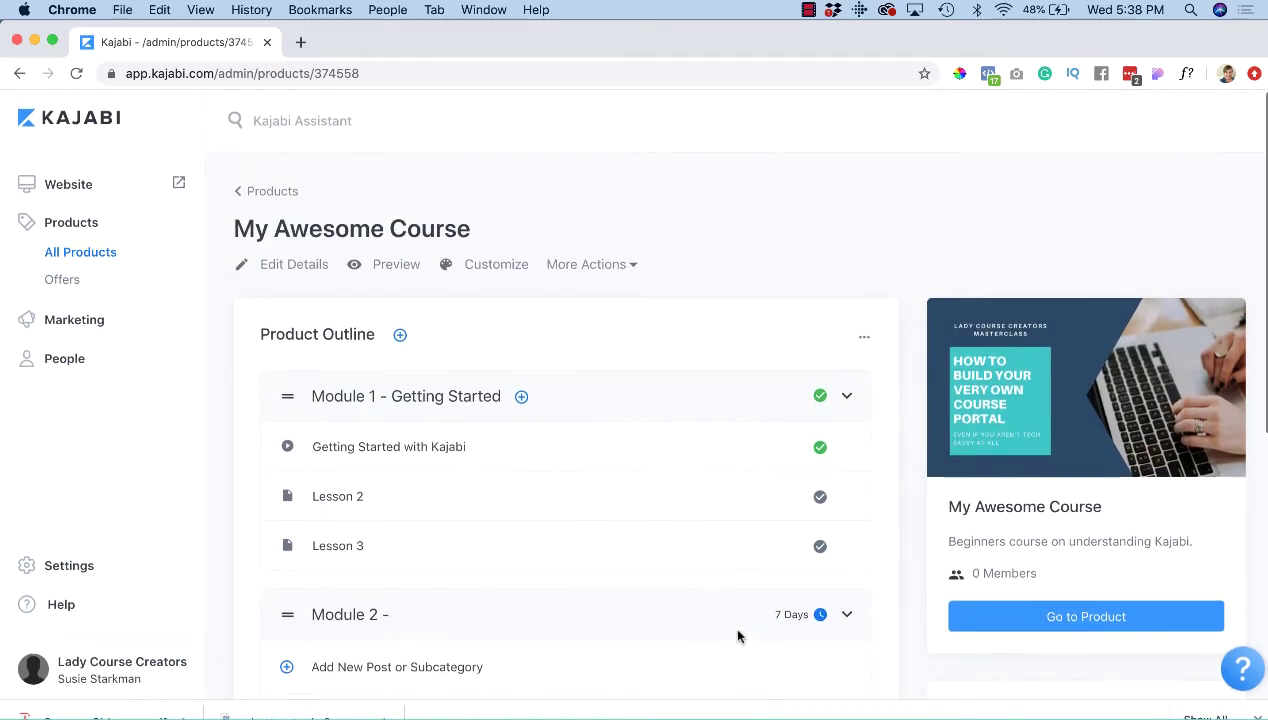
- Try to lock Module 1 by a post, searching the available posts for "getting"
click(820, 396)
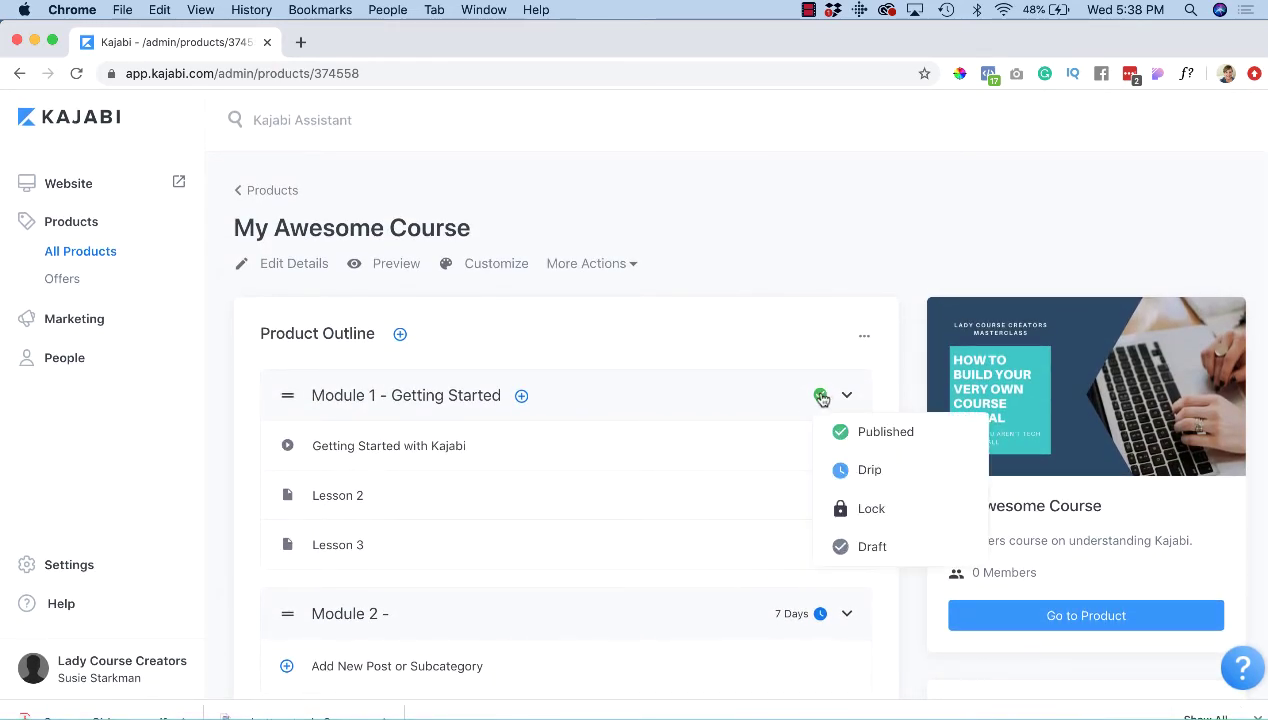
click(838, 508)
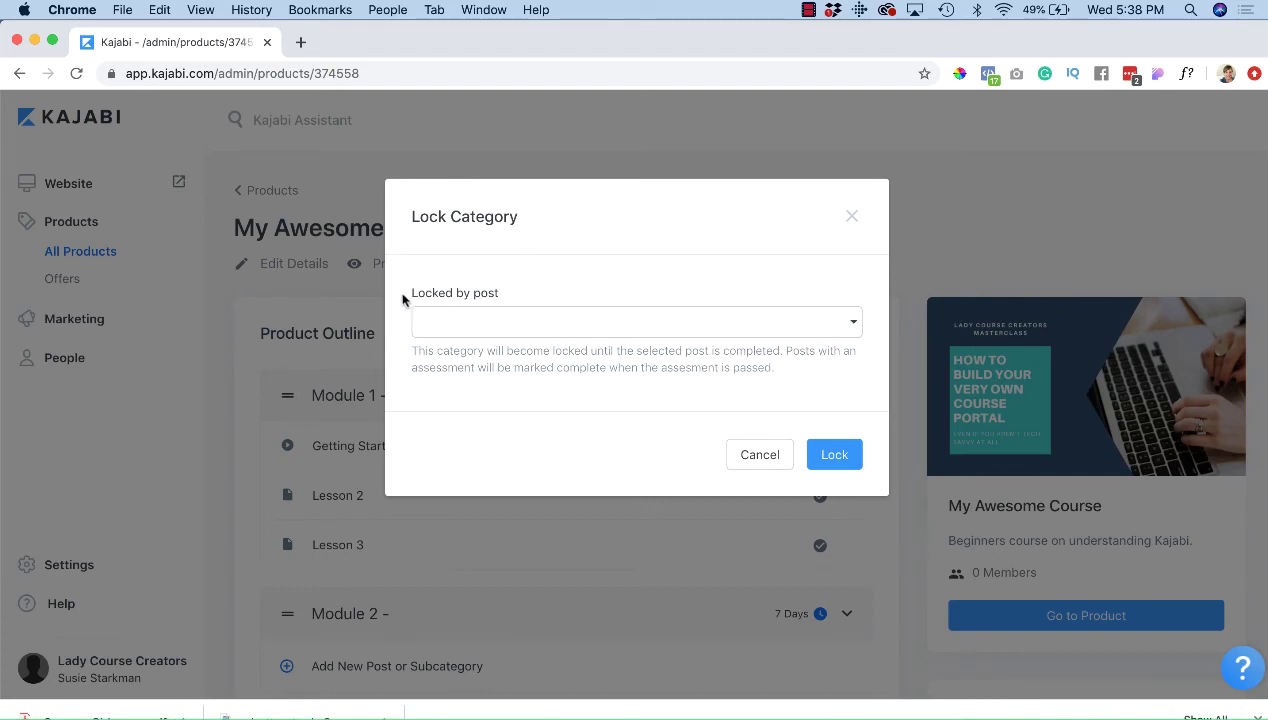
click(853, 327)
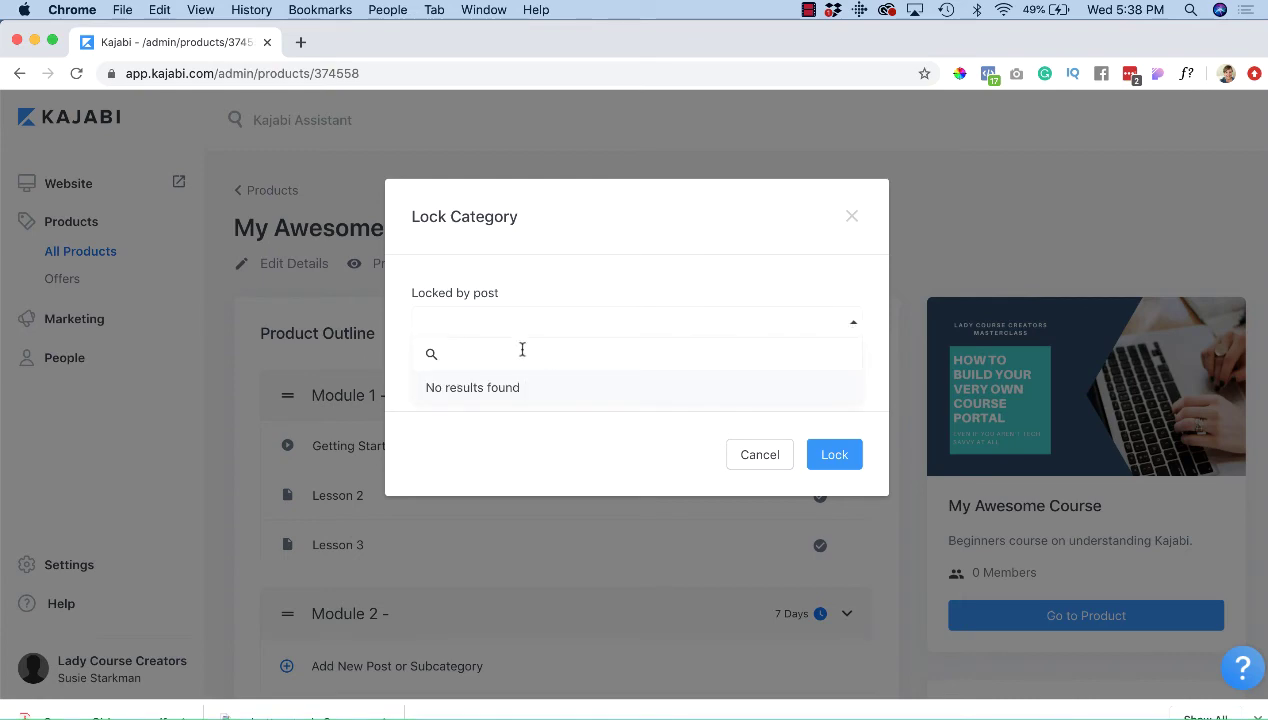
text(getting)
click(770, 456)
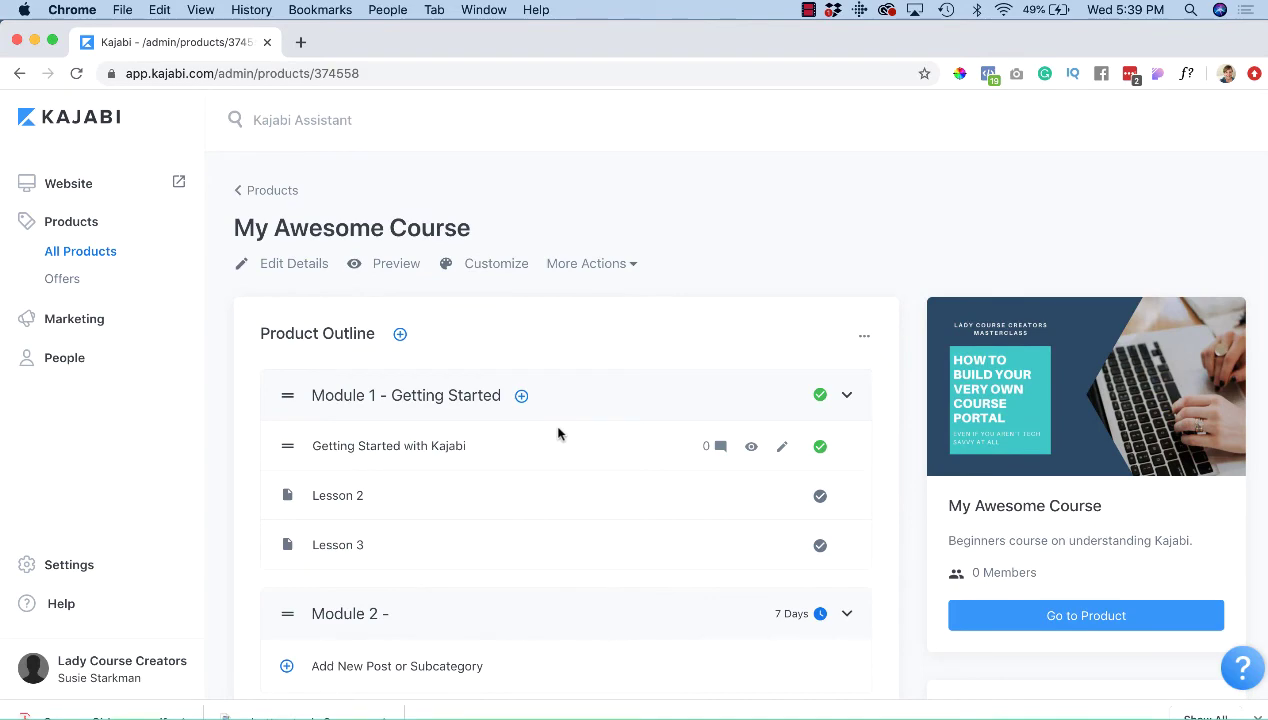
click(820, 498)
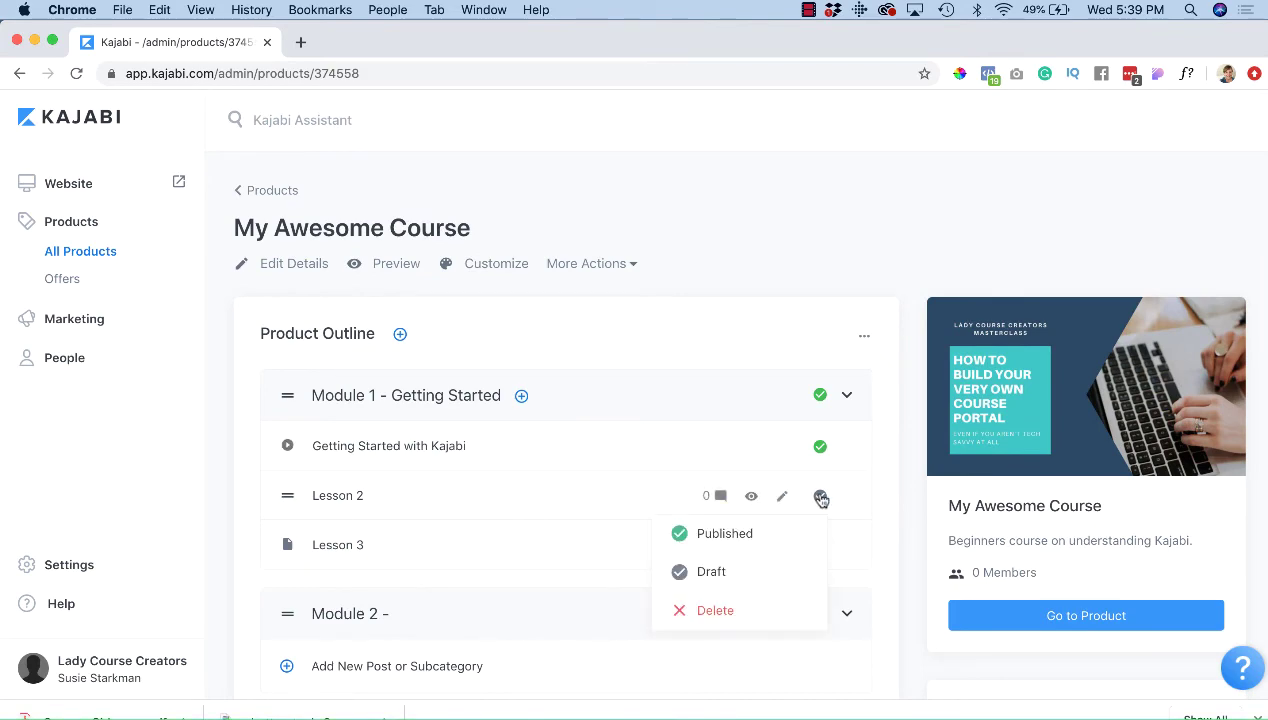
click(650, 510)
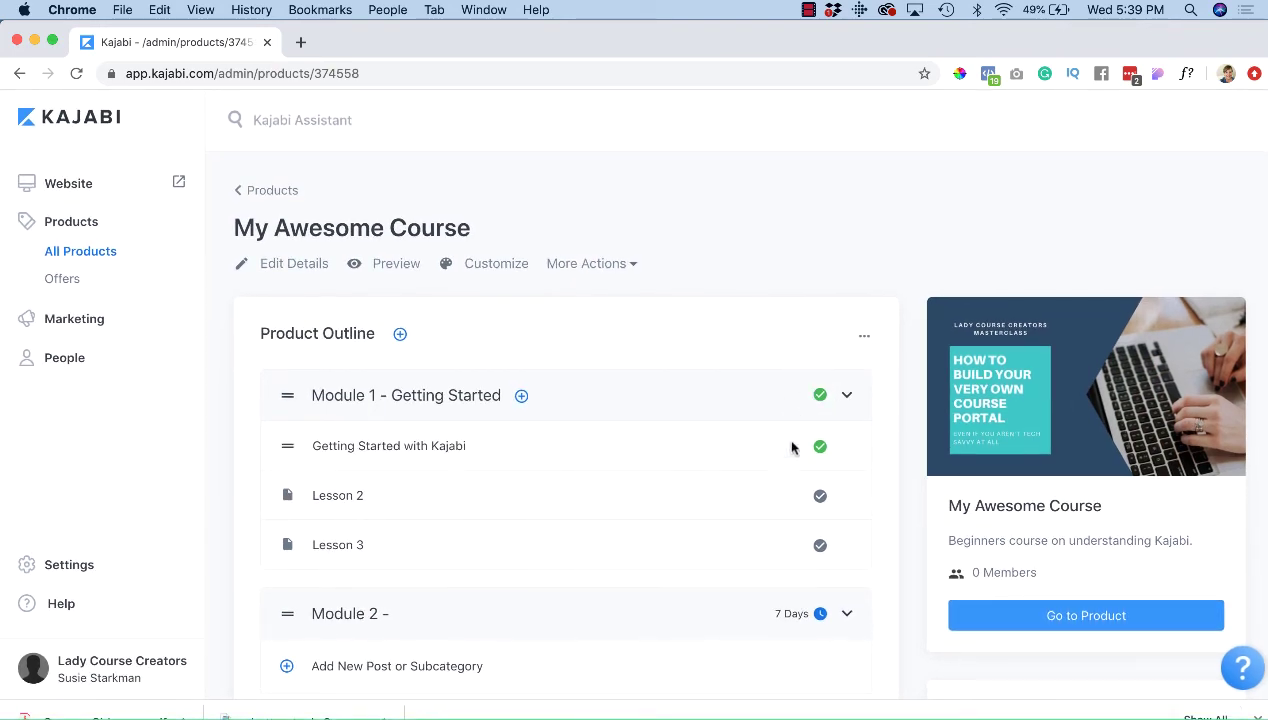
- Lock Module 2 until the post Getting Started with Kajabi is completed
scroll(731, 443, down, 3)
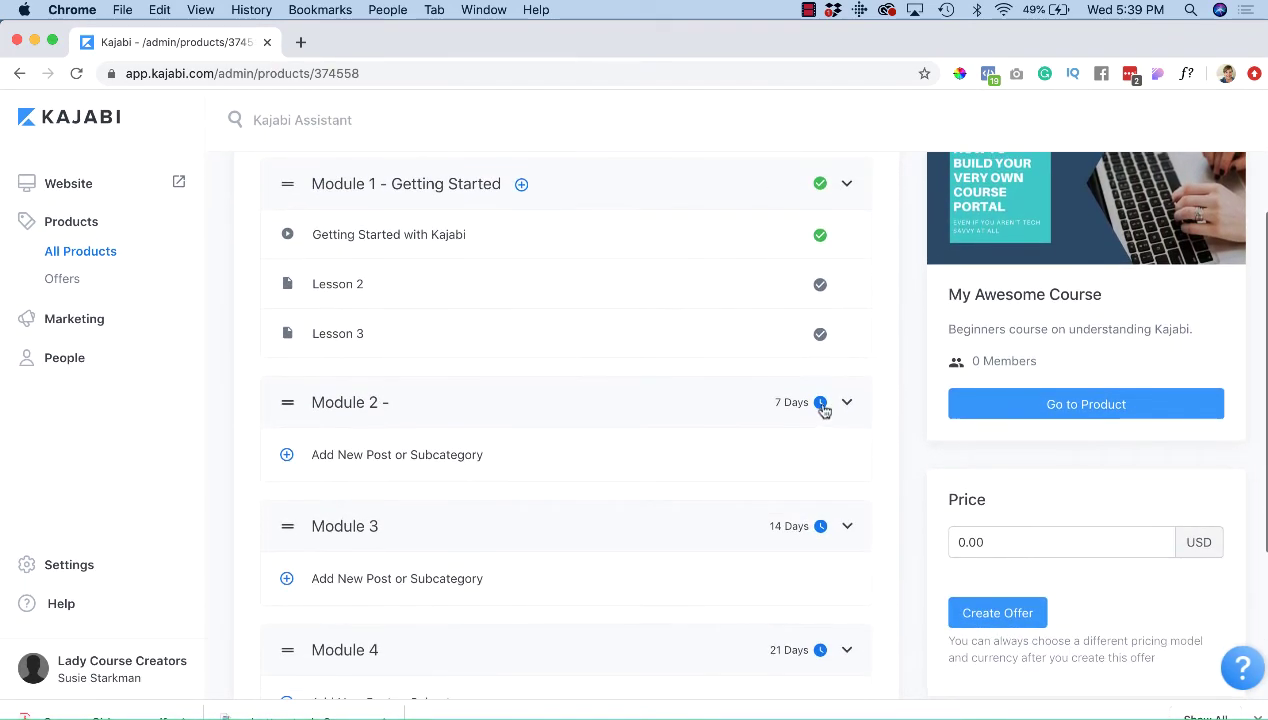
click(820, 402)
click(830, 516)
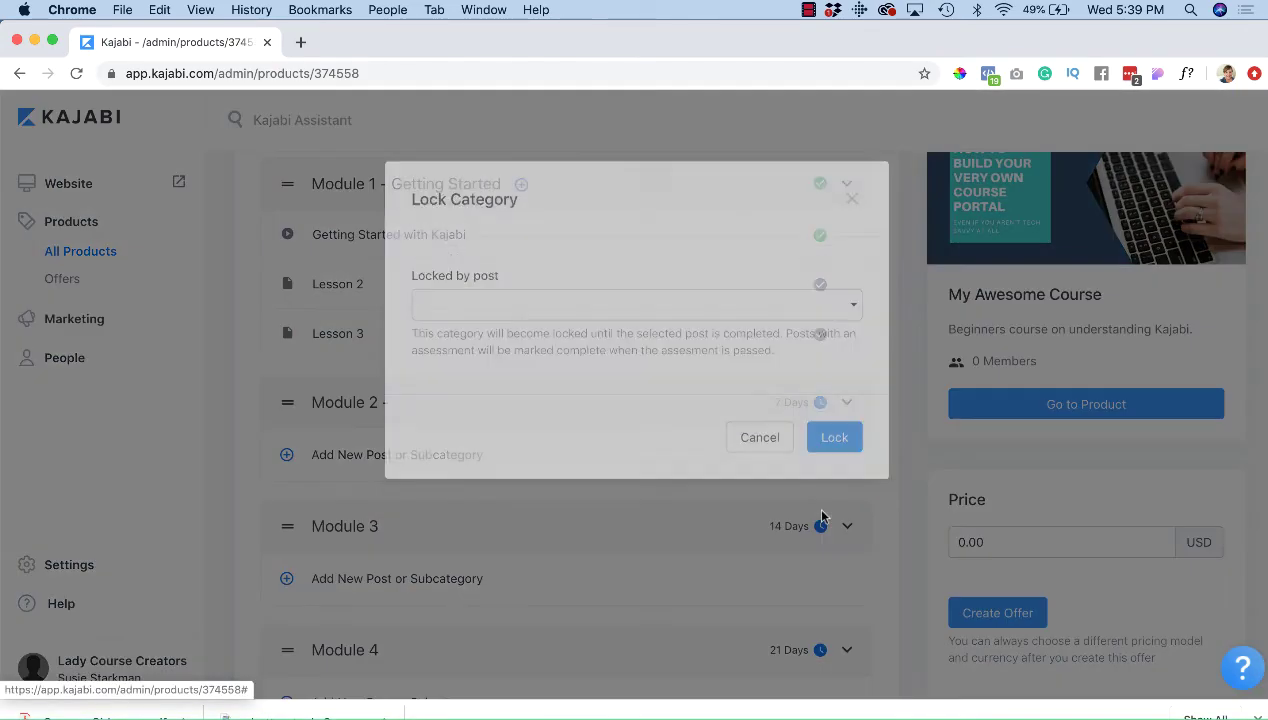
click(849, 326)
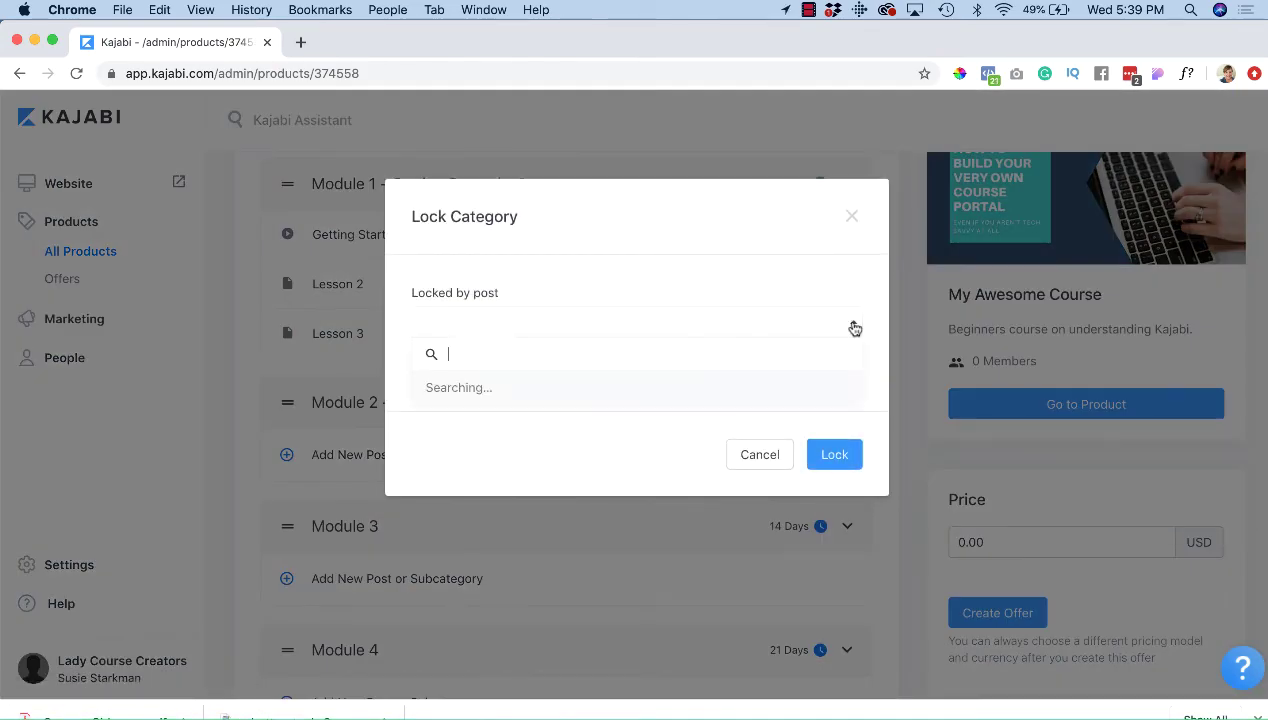
text(getting)
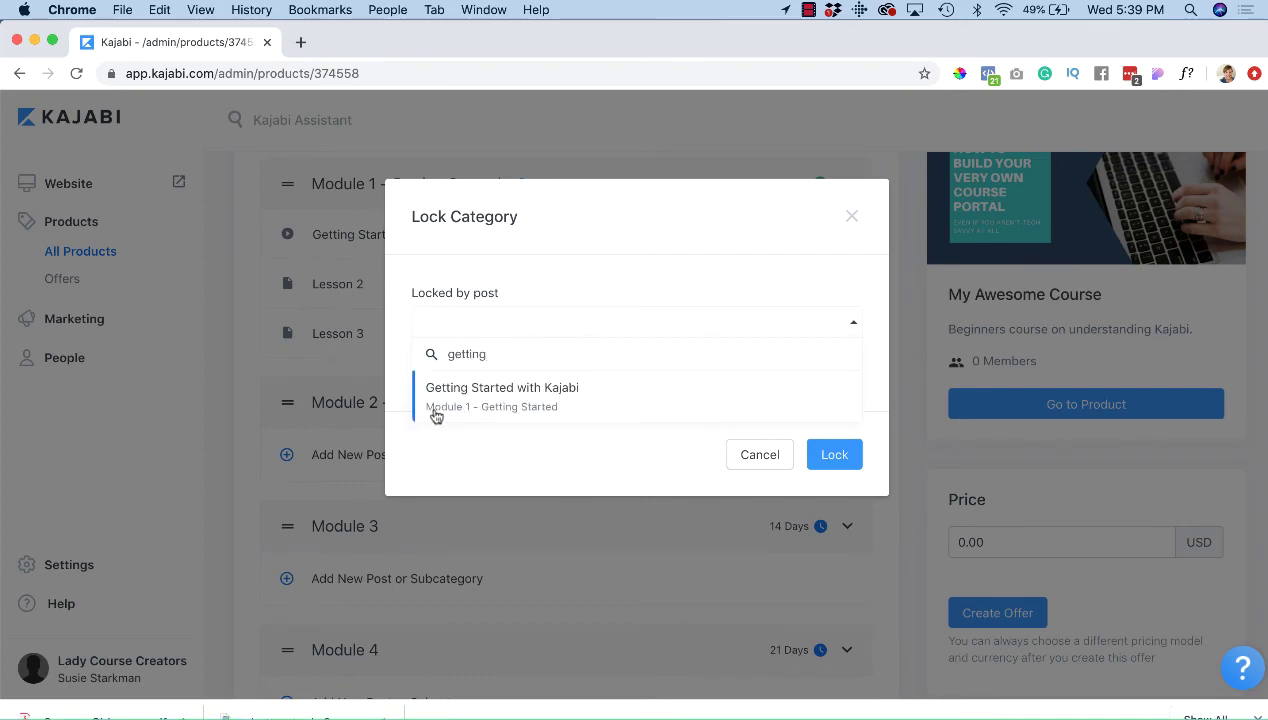
click(582, 404)
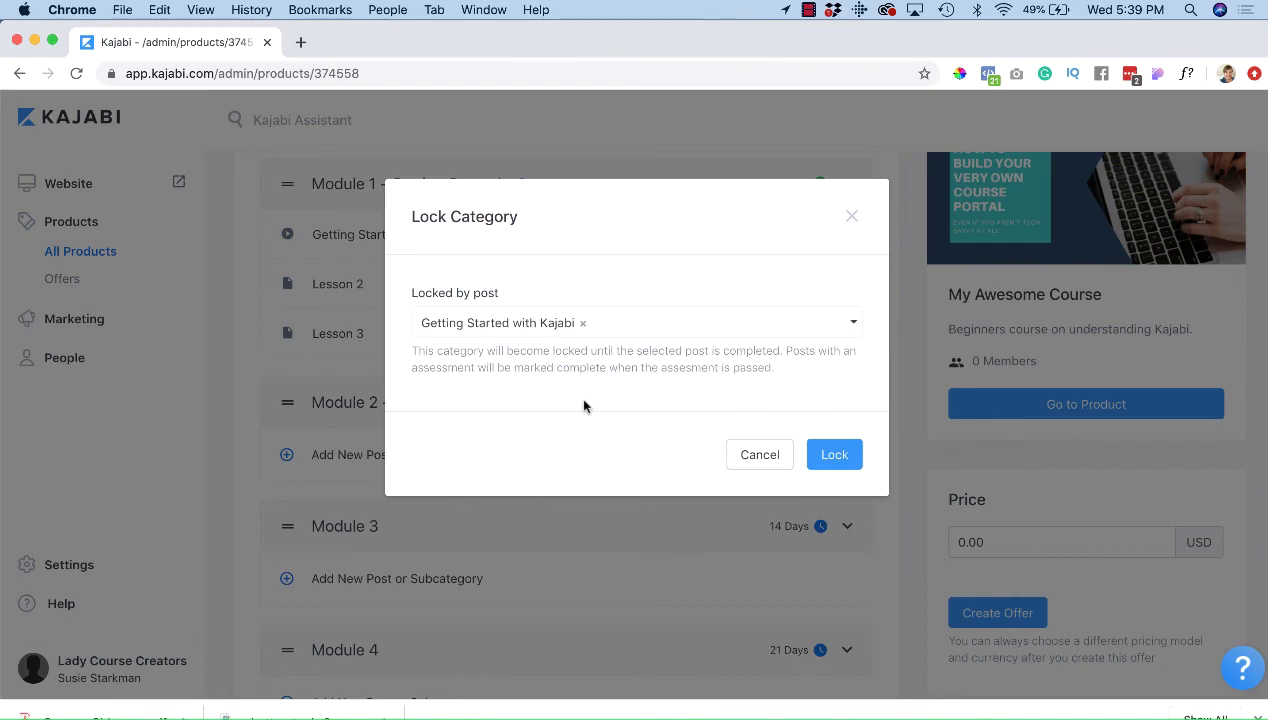
click(836, 455)
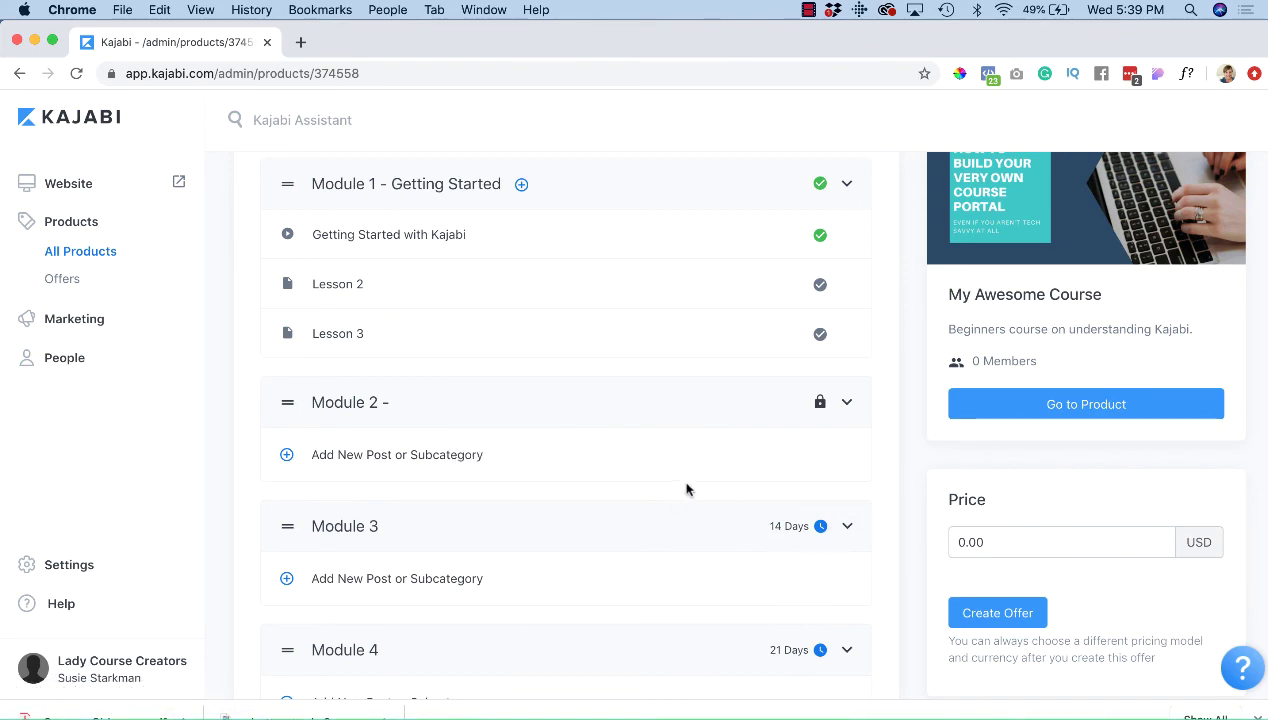
scroll(692, 472, down, 1)
scroll(692, 472, up, 2)
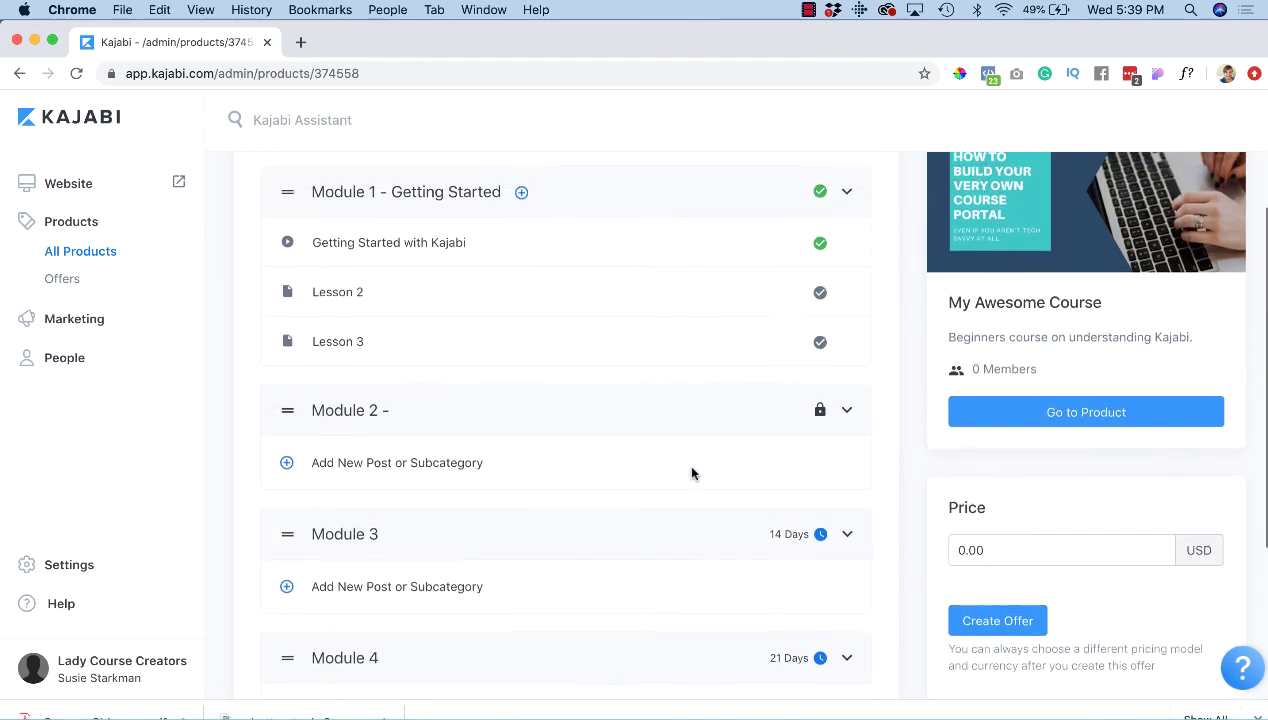
click(820, 199)
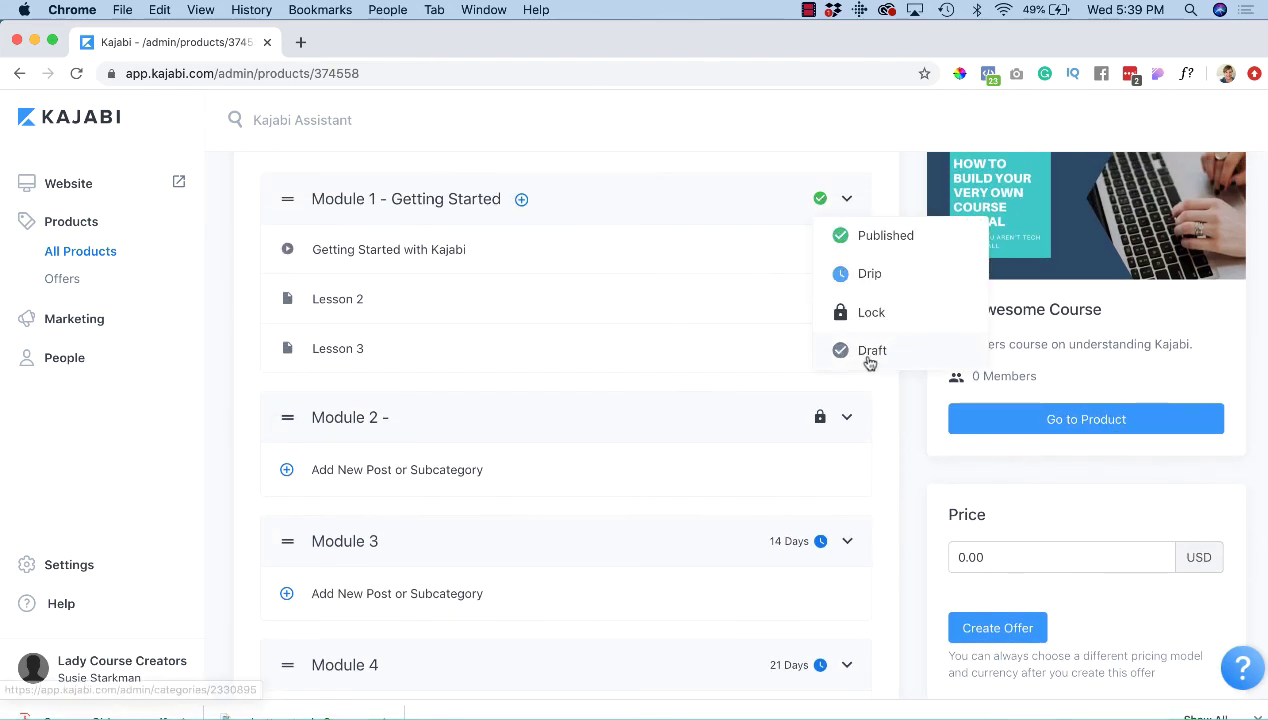
scroll(685, 272, up, 2)
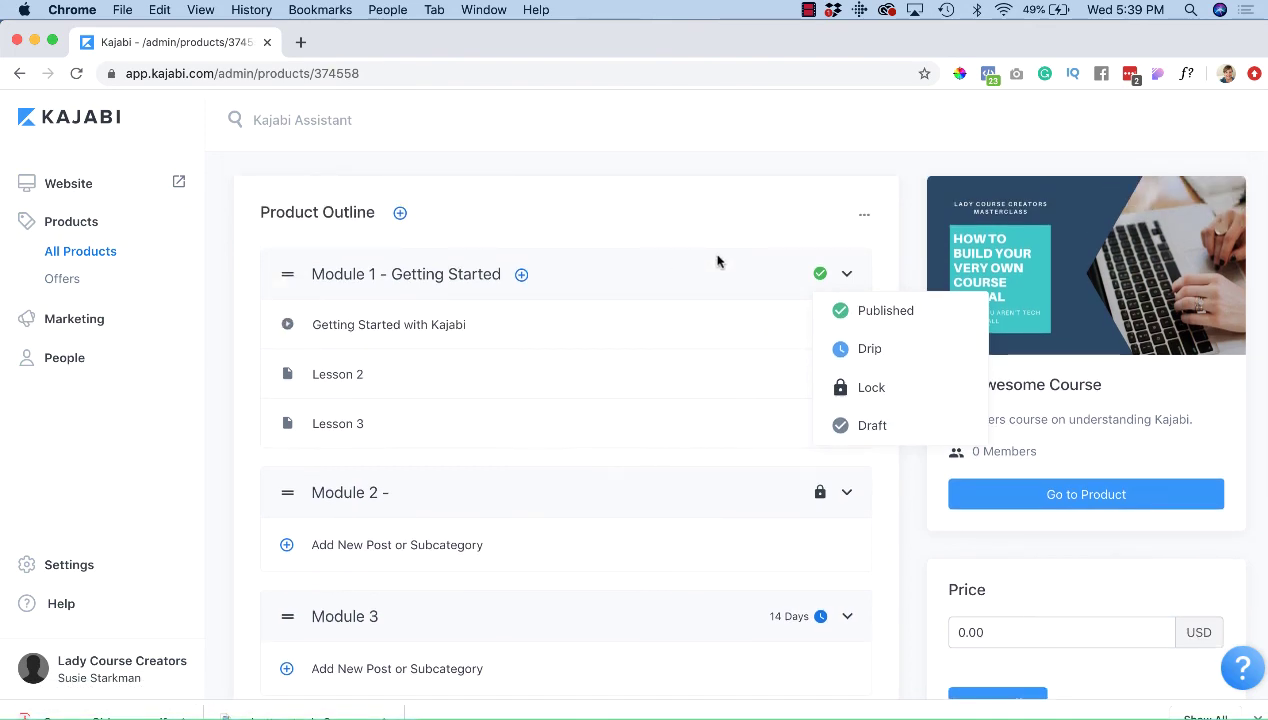